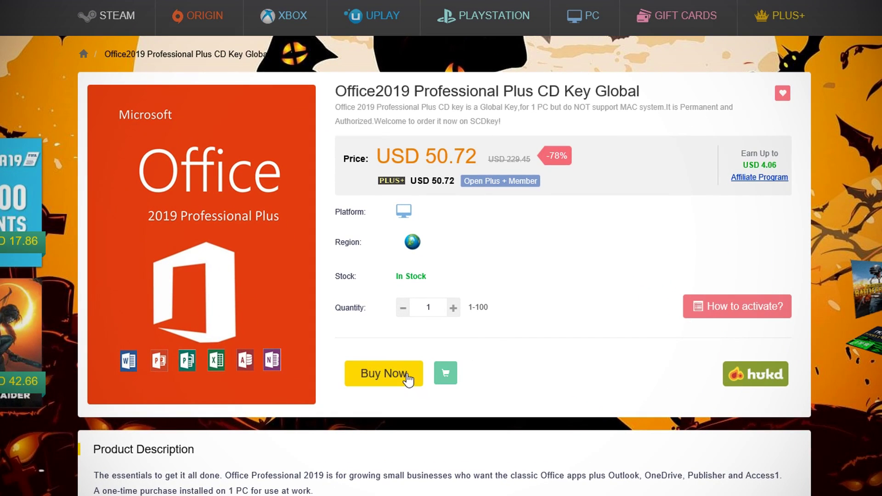
# Step: Buy the Office 2019 Professional Plus key and sign in to the SCDKey account
pyautogui.click(406, 374)
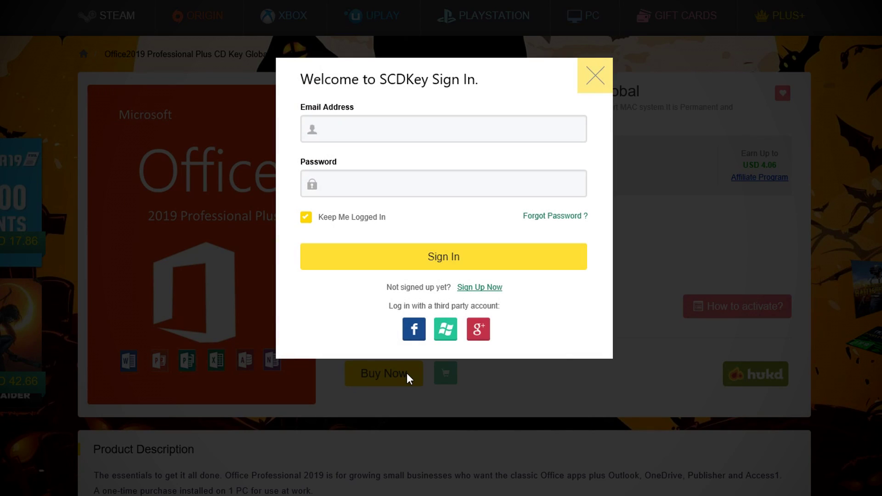
pyautogui.click(447, 126)
pyautogui.click(434, 183)
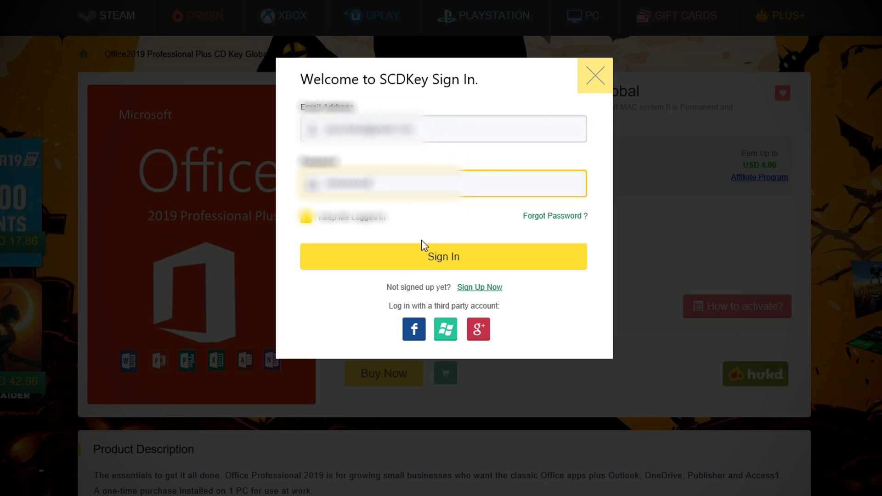
pyautogui.click(426, 257)
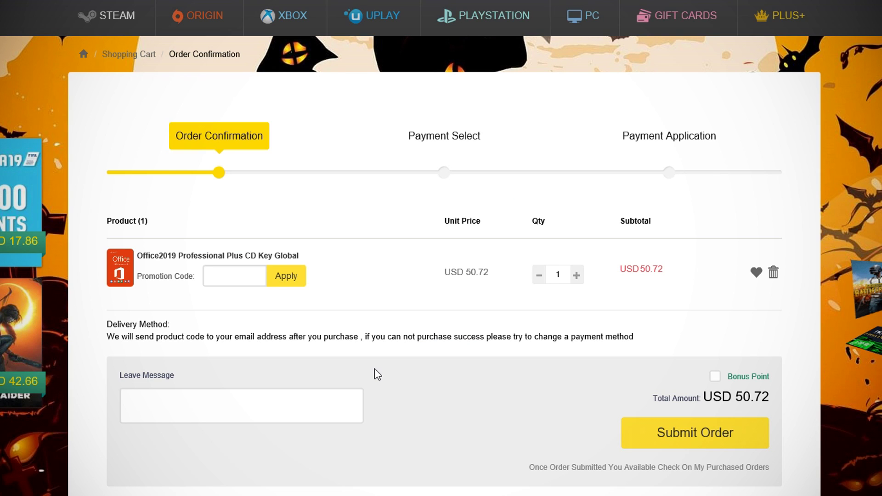
# Step: Apply promo code SCDKPON10% to bring the total to USD 45.65 and submit the order
pyautogui.click(228, 280)
pyautogui.write('SCDKPON10%')
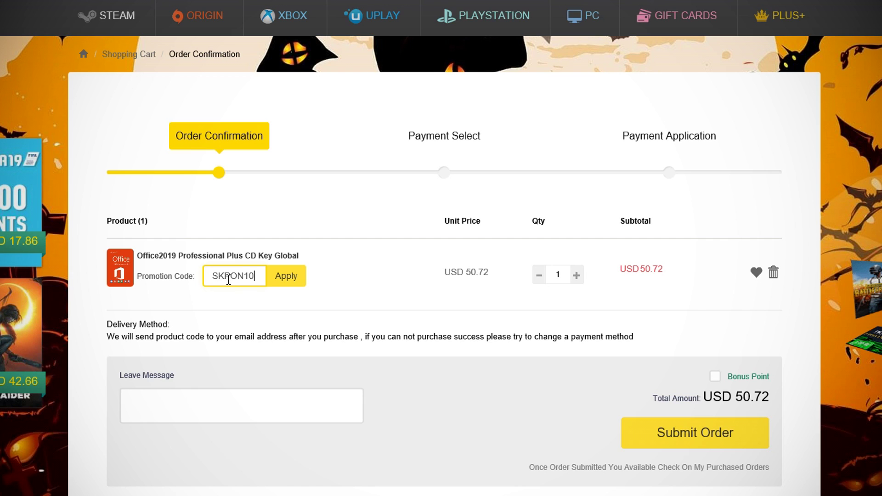
pyautogui.click(302, 276)
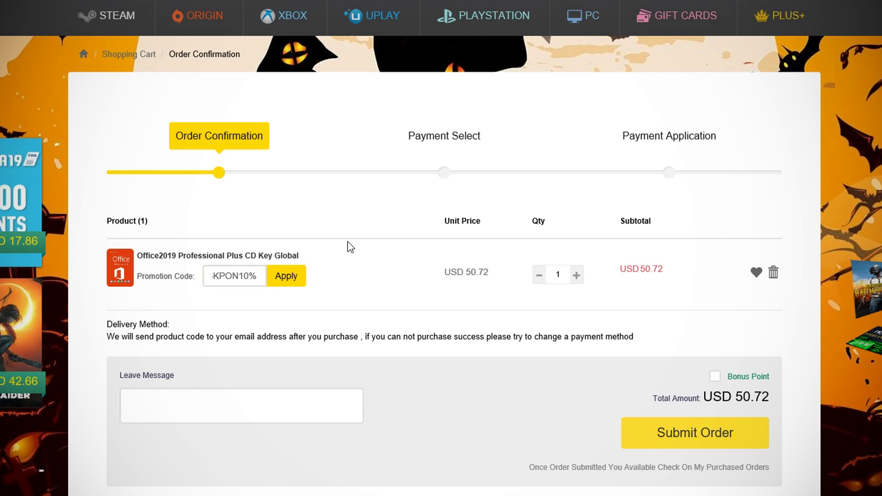
pyautogui.scroll(-2, 353, 246)
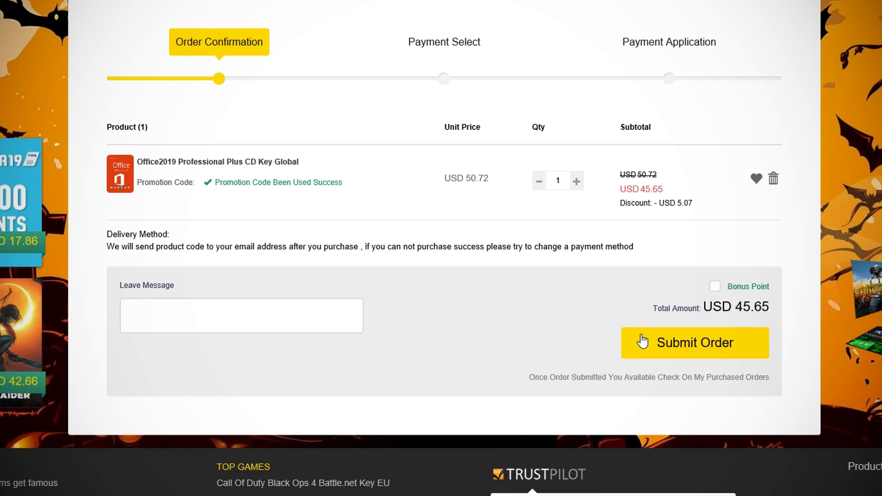
pyautogui.click(642, 341)
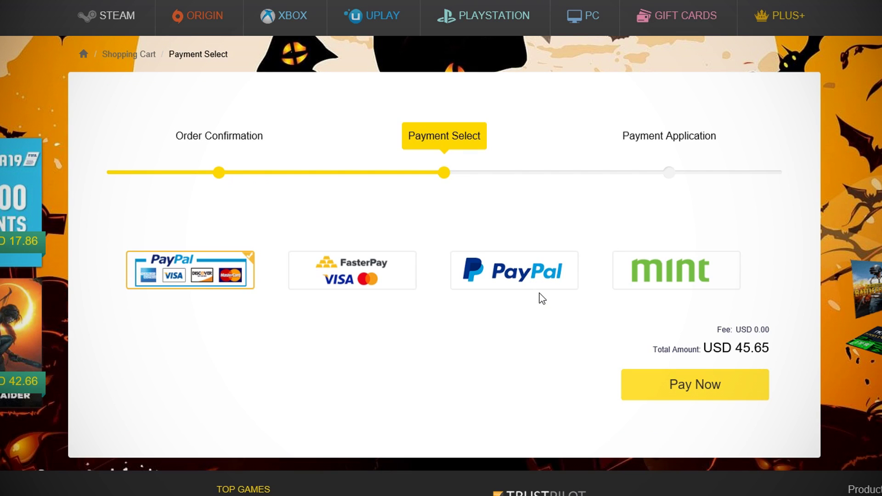
# Step: Pay the USD 45.65 order with PayPal and reveal the Office 2019 product key
pyautogui.click(538, 277)
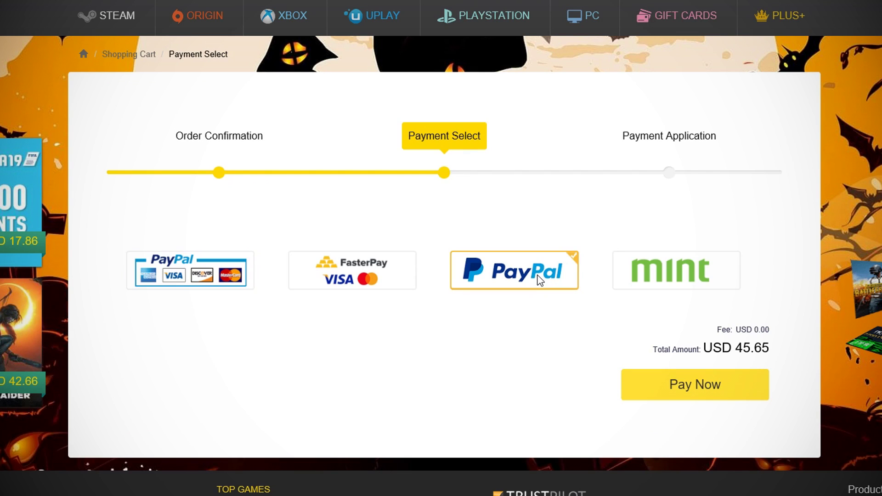
pyautogui.click(657, 389)
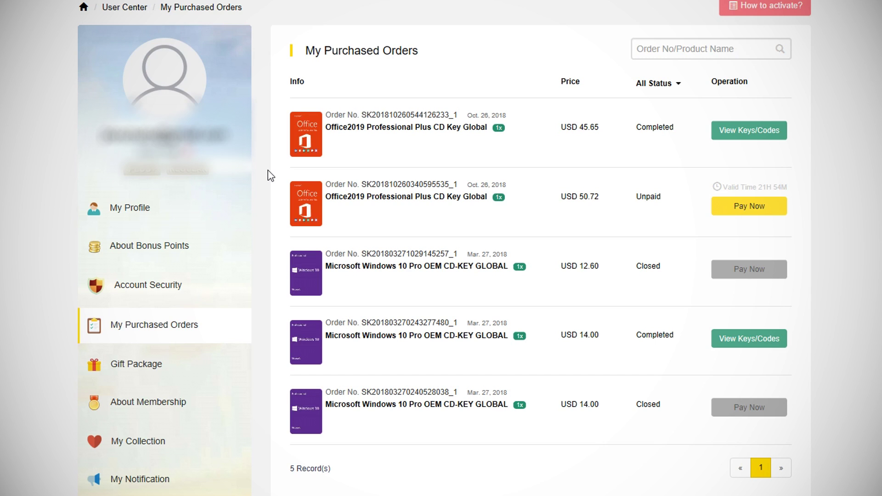
pyautogui.click(741, 134)
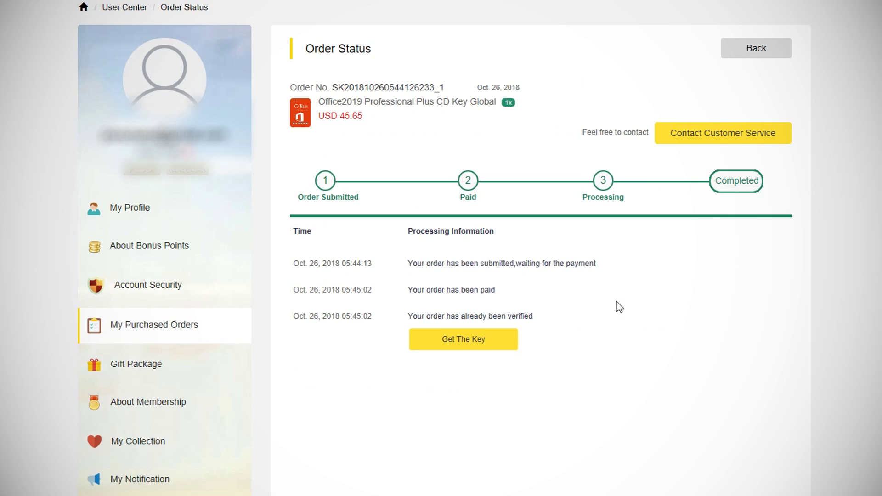
pyautogui.click(476, 349)
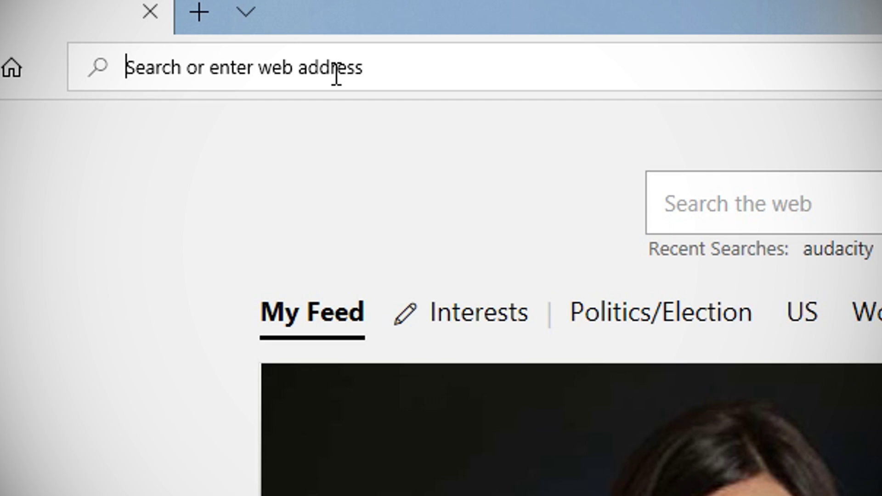
# Step: Go to setup.office.com and sign in with a Microsoft account
pyautogui.write('setup.office.com')
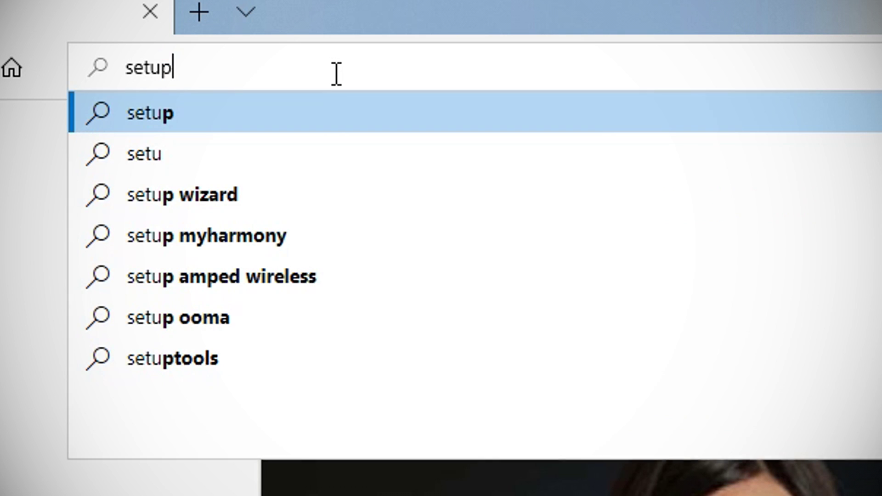
pyautogui.press('Return')
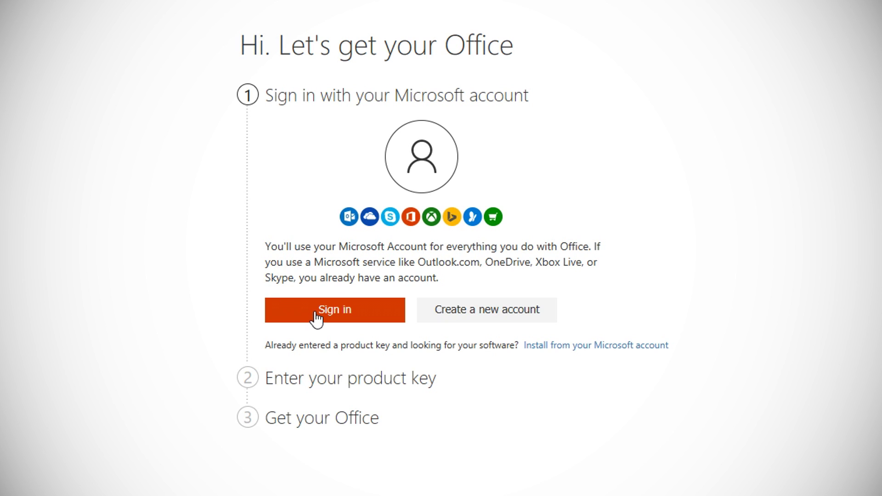
pyautogui.click(317, 316)
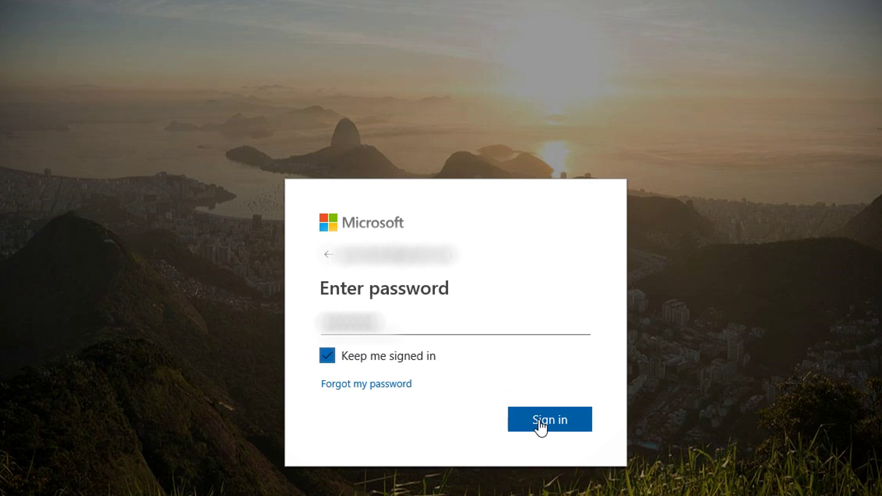
pyautogui.click(542, 422)
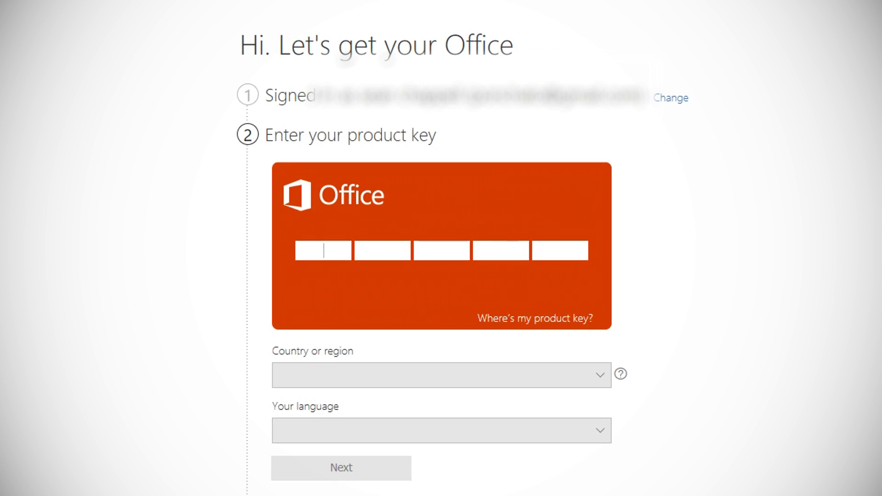
# Step: Redeem the product key for the United States, then download and launch the Office 2019 installer
pyautogui.hotkey('ctrl', 'v')
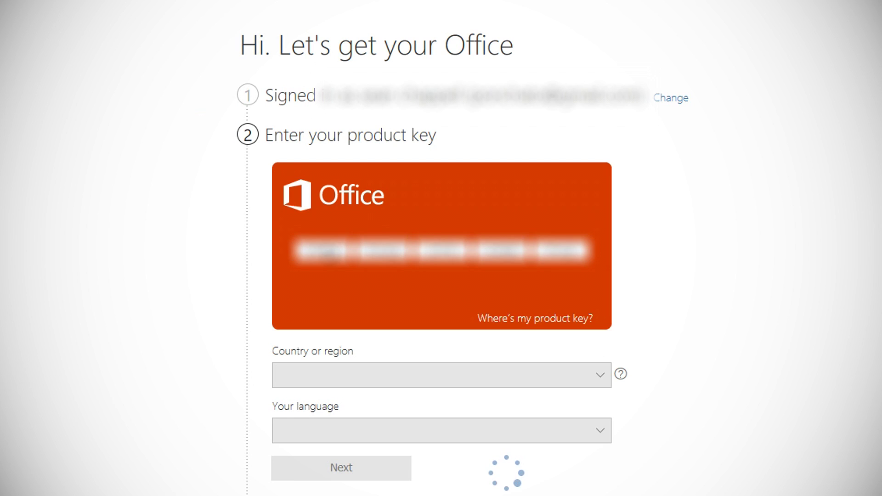
pyautogui.click(534, 378)
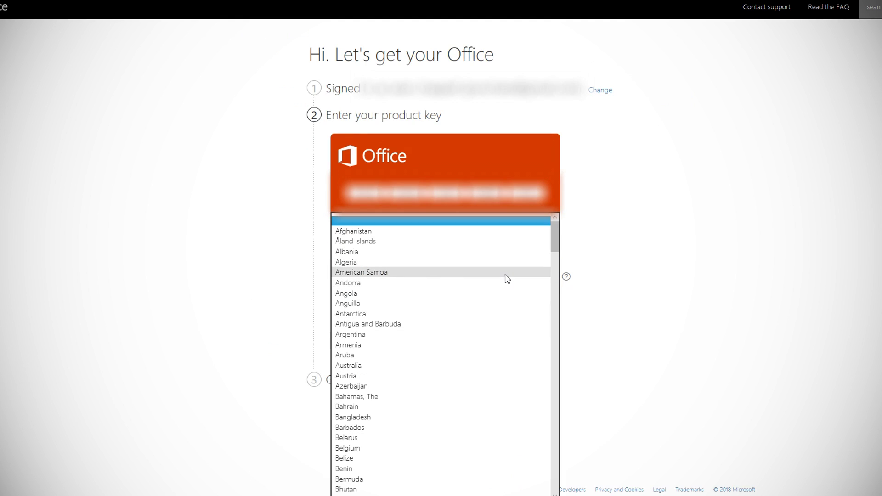
pyautogui.write('united states')
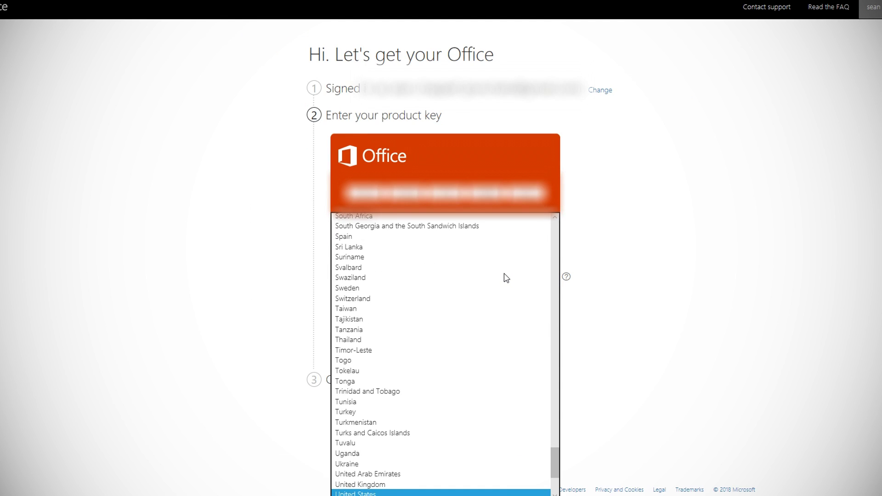
pyautogui.press('Return')
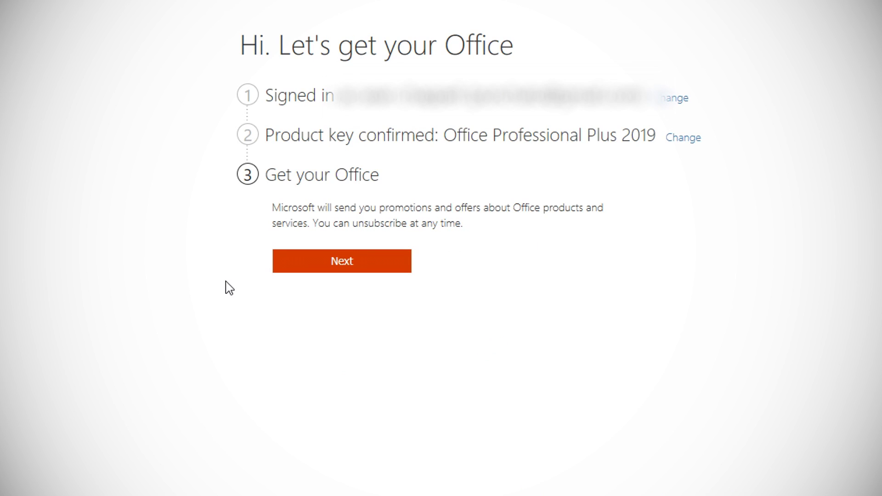
pyautogui.click(285, 267)
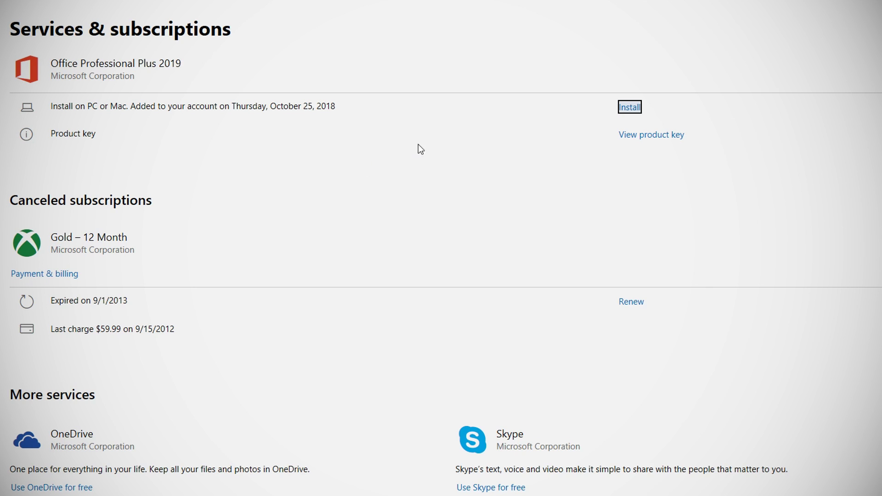
pyautogui.click(630, 109)
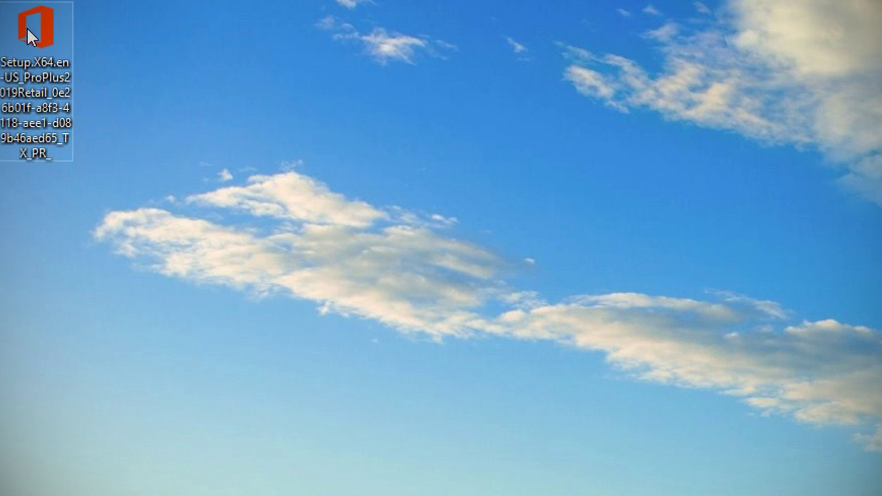
pyautogui.doubleClick(28, 29)
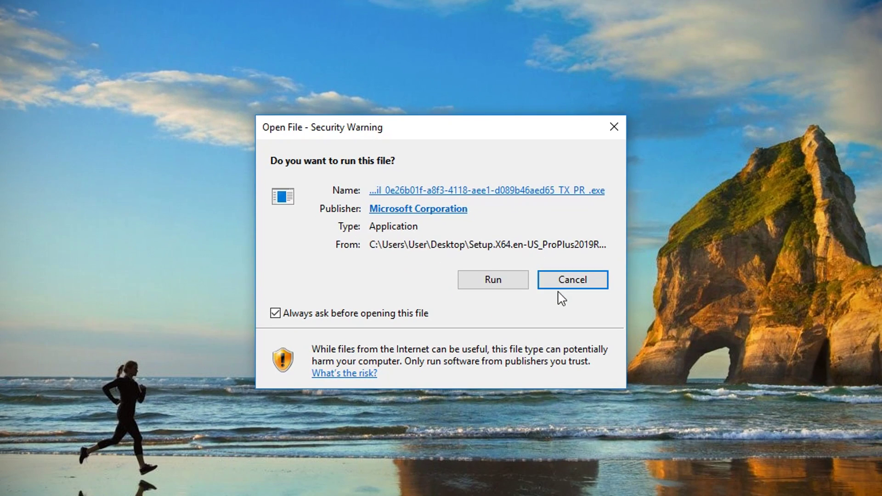
# Step: Allow the Office setup file past the security warning so Office 2019 installs
pyautogui.click(517, 277)
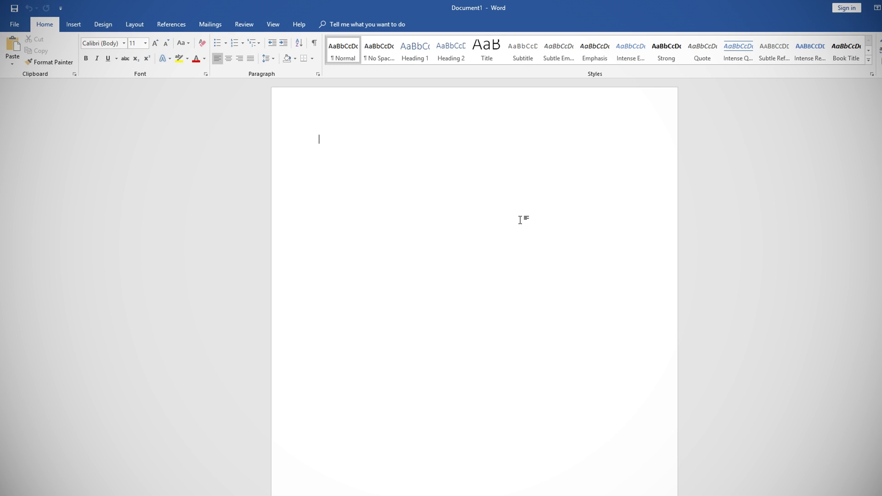
# Step: Open the Icons library from the Insert ribbon
pyautogui.click(73, 23)
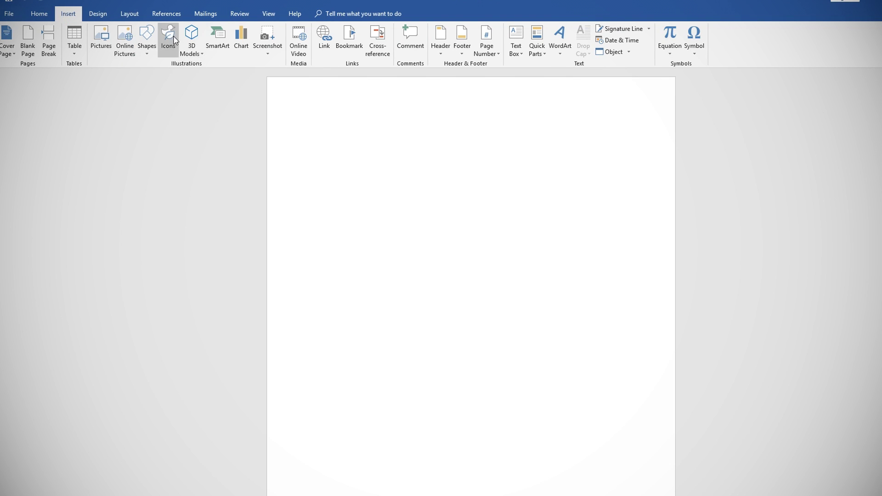
pyautogui.click(44, 14)
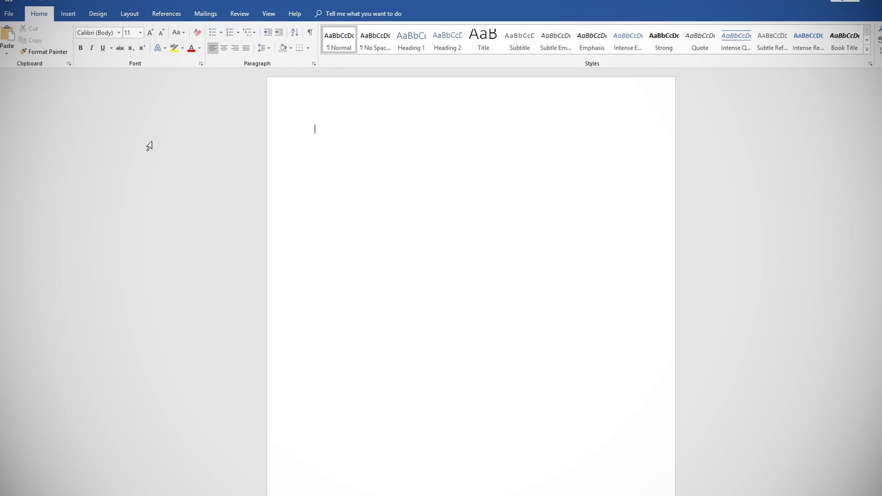
pyautogui.click(69, 15)
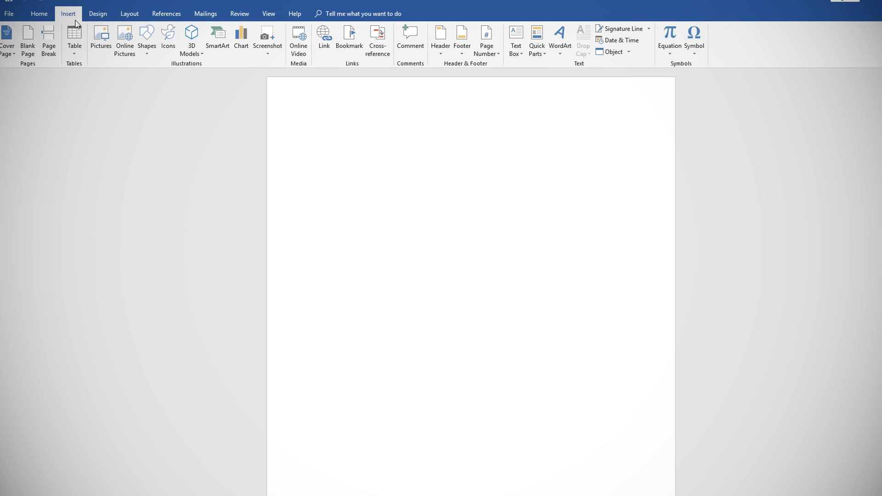
pyautogui.click(168, 37)
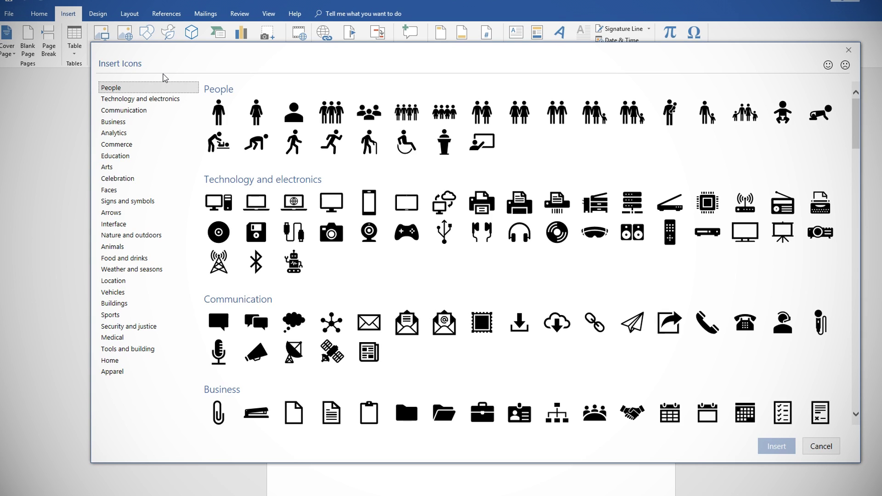
# Step: Give the flame icon a light blue Graphics Fill and resize it to 2.56 inches tall
pyautogui.scroll(-15, 451, 180)
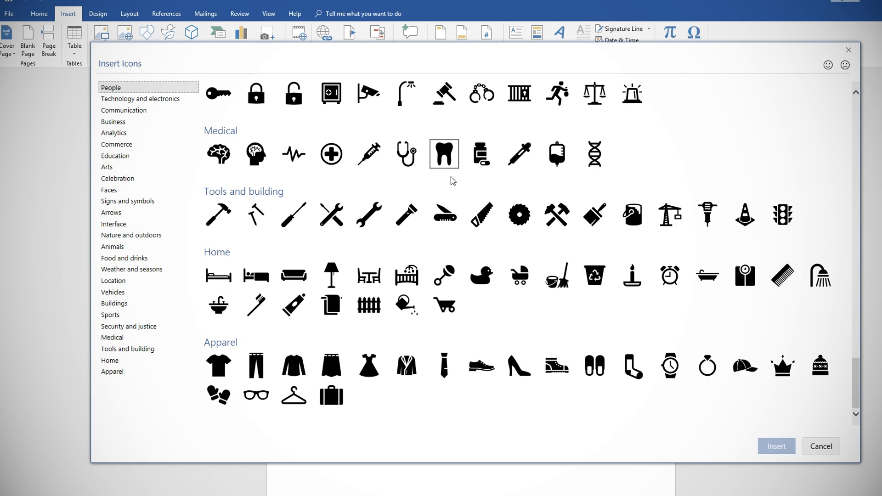
pyautogui.scroll(8, 451, 179)
pyautogui.scroll(5, 453, 177)
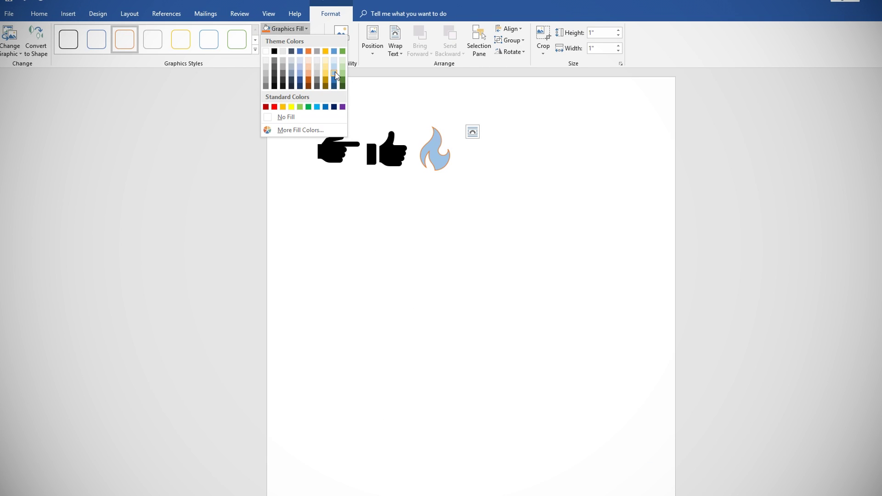
pyautogui.click(334, 72)
pyautogui.moveTo(460, 173); pyautogui.dragTo(534, 248)
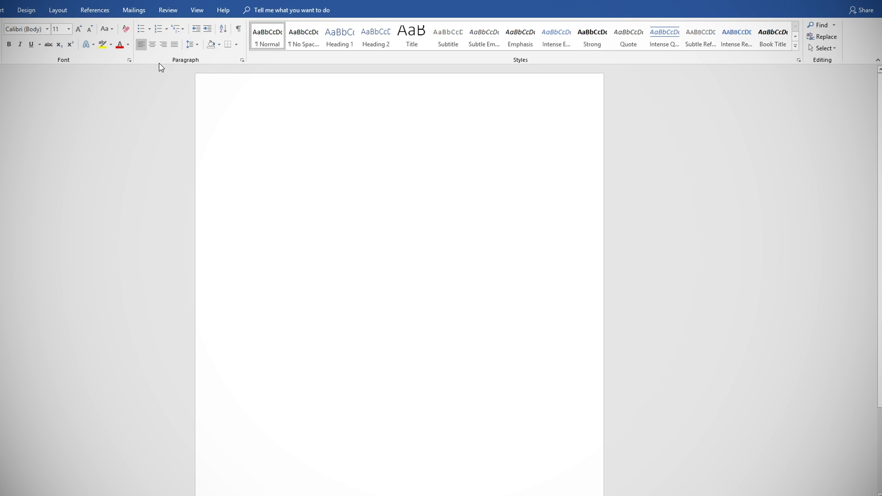
# Step: Open Translate Selection and enter 'Now we can do translations without Google!' for Spanish translation
pyautogui.click(166, 9)
pyautogui.click(88, 38)
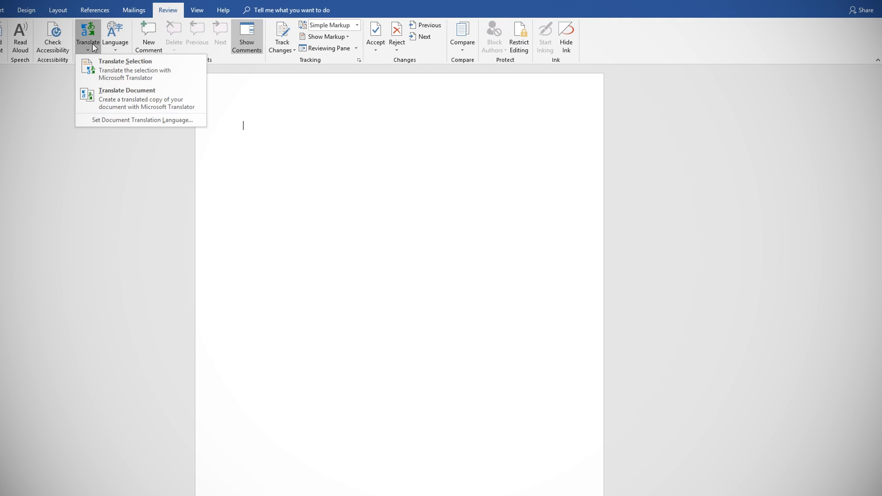
pyautogui.click(102, 66)
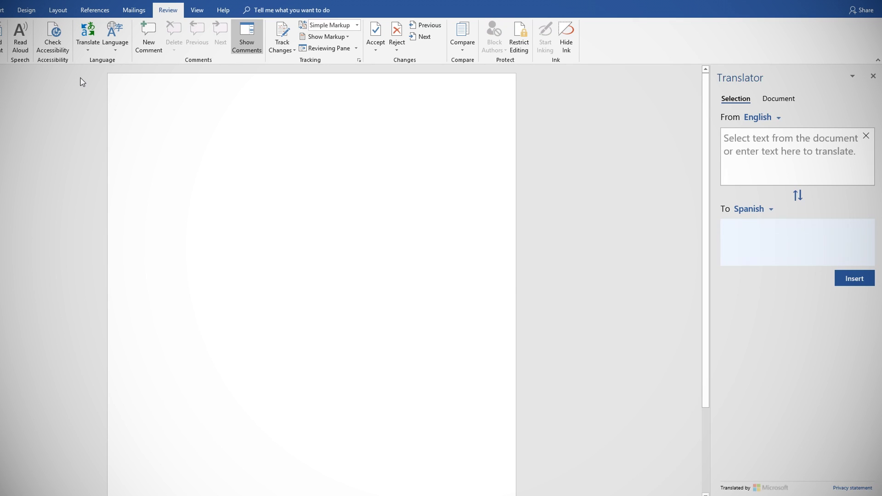
pyautogui.click(753, 143)
pyautogui.write('Now we can do ')
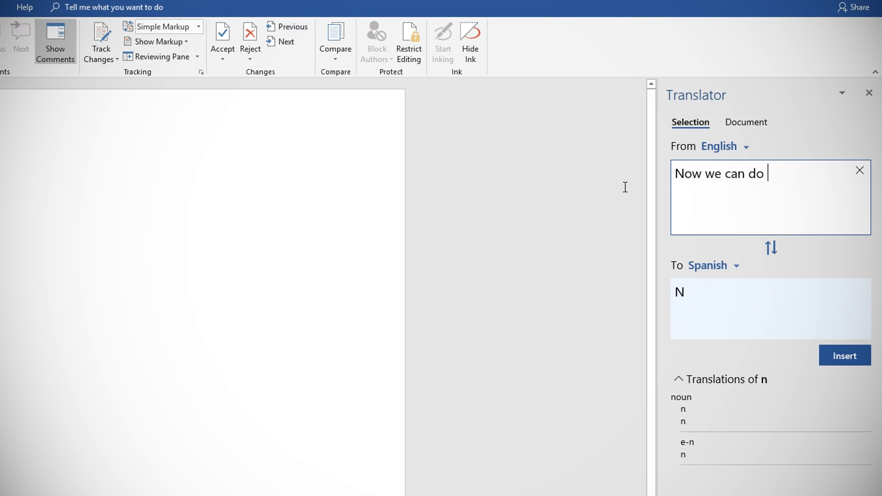
pyautogui.write('translations without Google!')
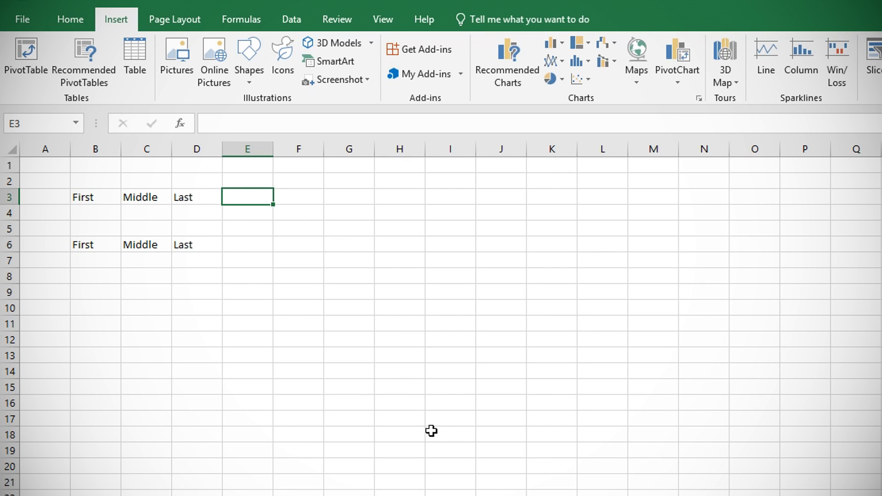
# Step: Enter =CONCAT(B3:D3) in E3 to join the name cells
pyautogui.write('=')
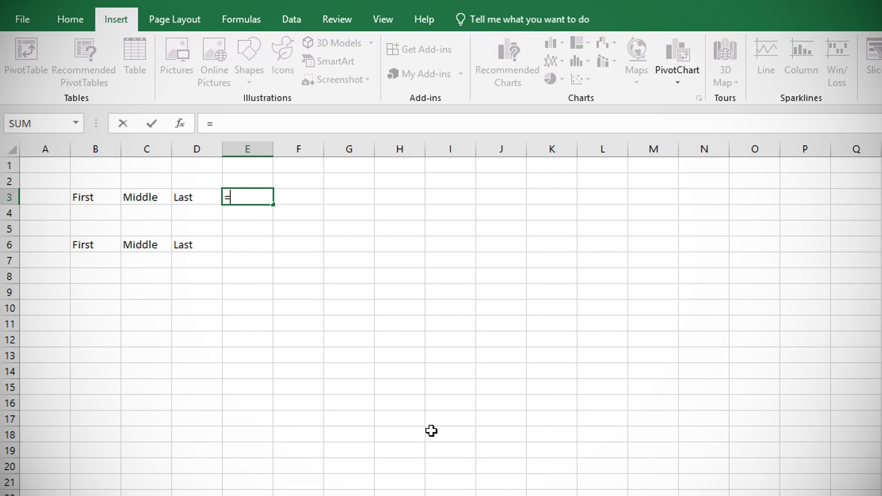
pyautogui.write('CONC')
pyautogui.press('Tab')
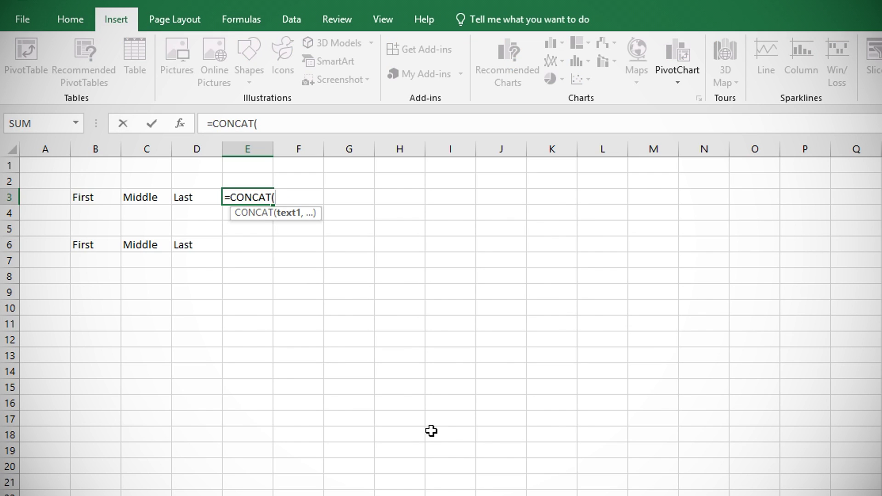
pyautogui.click(92, 197)
pyautogui.moveTo(128, 197); pyautogui.dragTo(207, 198)
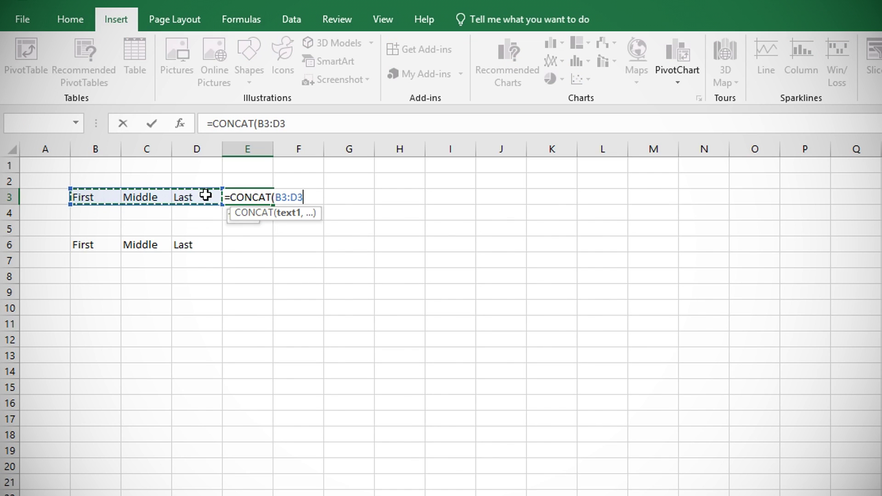
pyautogui.write(')')
pyautogui.press('Return')
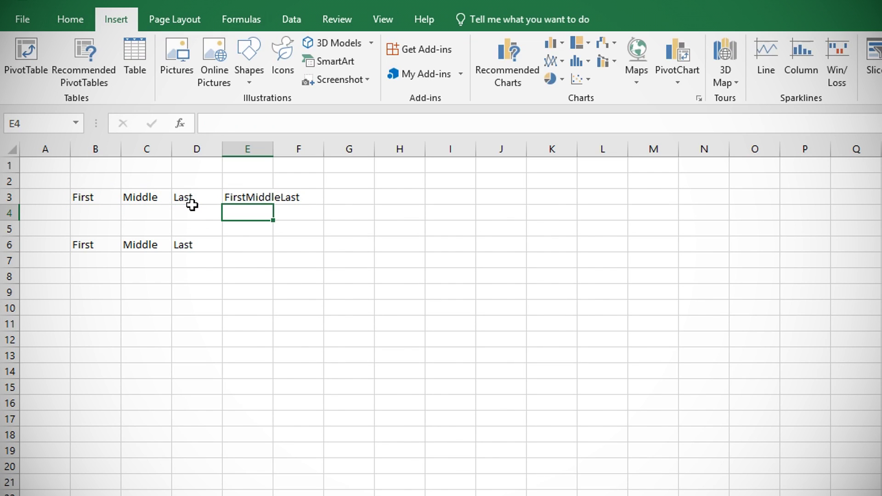
# Step: Enter =TEXTJOIN(" ",TRUE,B6:D6) in E6 to join the names with spaces
pyautogui.click(243, 244)
pyautogui.write('=TEXTJOI')
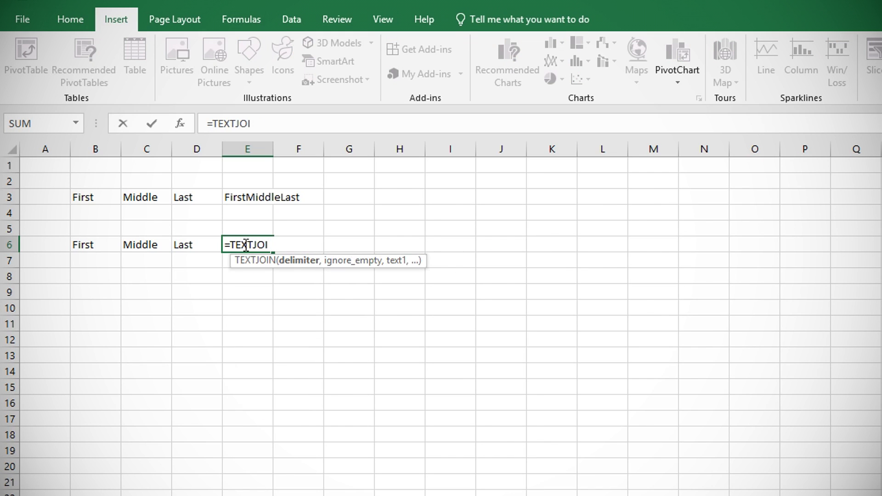
pyautogui.write('N(" ",TRUE,')
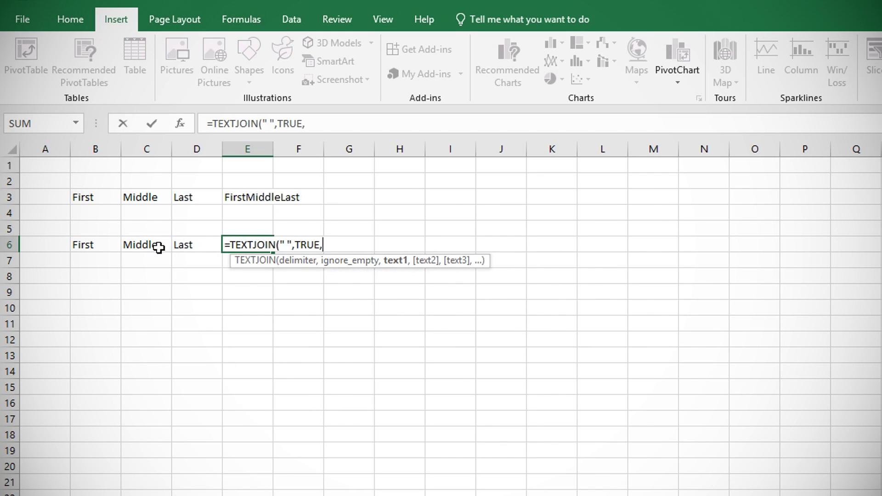
pyautogui.moveTo(105, 244); pyautogui.dragTo(189, 240)
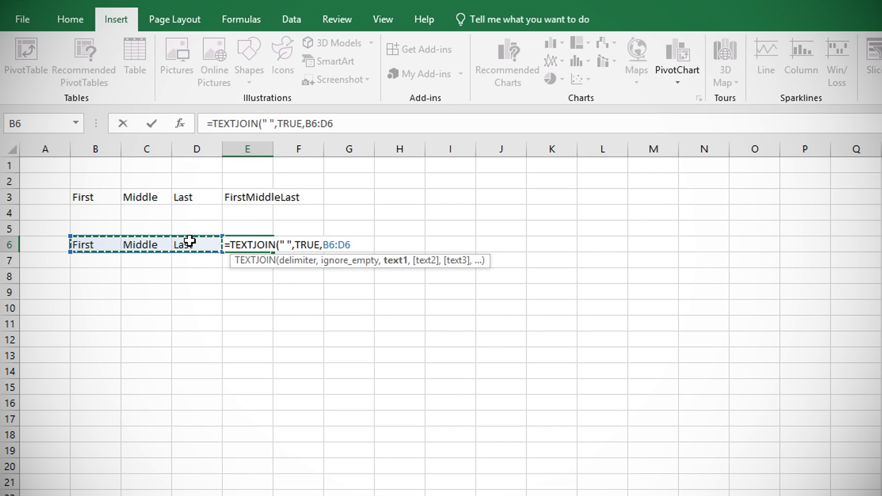
pyautogui.write(')')
pyautogui.press('Return')
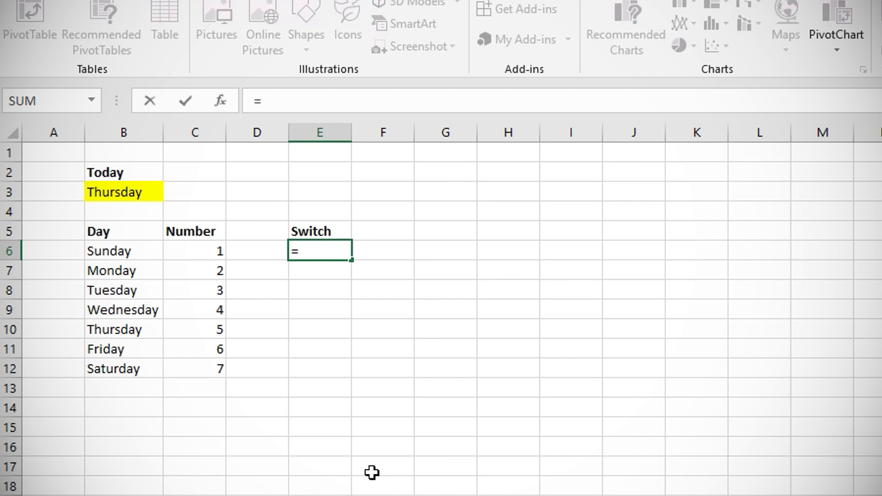
# Step: Start a SWITCH formula on B3 mapping Sunday to 1, Monday to 2, Tuesday to 3
pyautogui.write('SWITCH(')
pyautogui.click(117, 191)
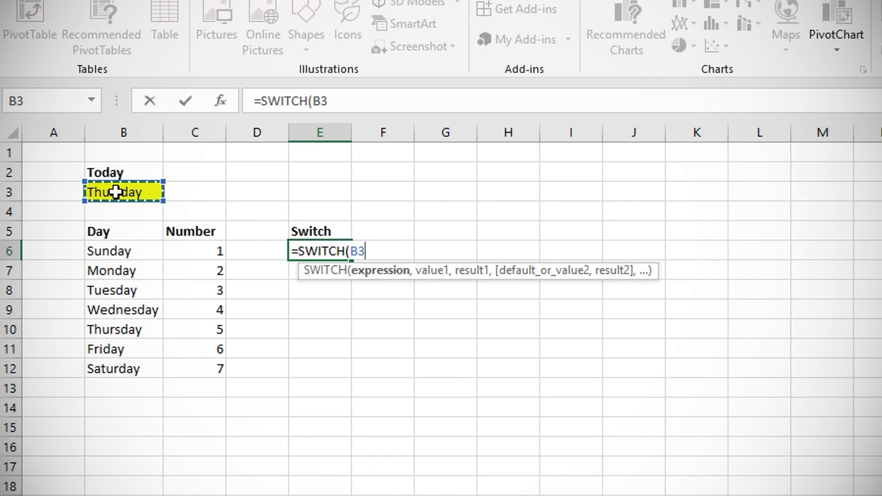
pyautogui.write(',')
pyautogui.click(127, 251)
pyautogui.write(',')
pyautogui.click(198, 250)
pyautogui.write(',')
pyautogui.click(156, 271)
pyautogui.write(',')
pyautogui.click(189, 267)
# Step: Complete the SWITCH formula with Wednesday 4 through Saturday 7 and commit it
pyautogui.write(',')
pyautogui.click(138, 291)
pyautogui.write(',')
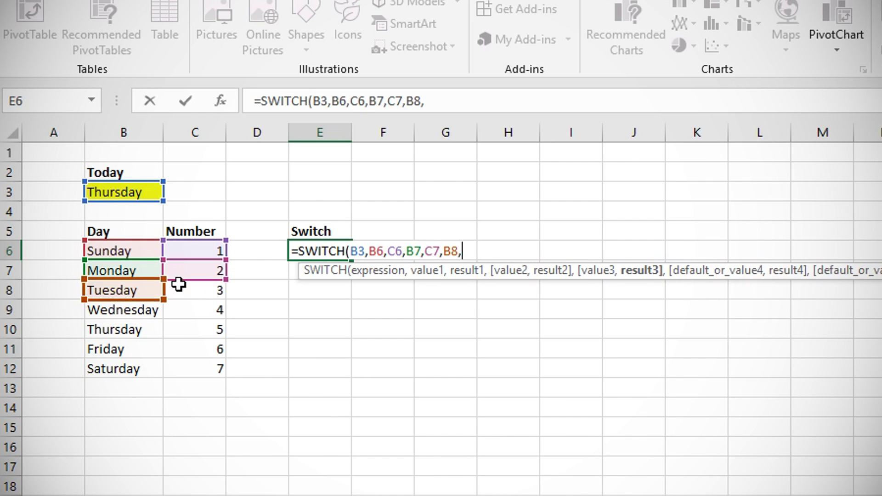
pyautogui.click(184, 290)
pyautogui.write(',,')
pyautogui.press('BackSpace')
pyautogui.click(136, 310)
pyautogui.click(198, 310)
pyautogui.click(156, 328)
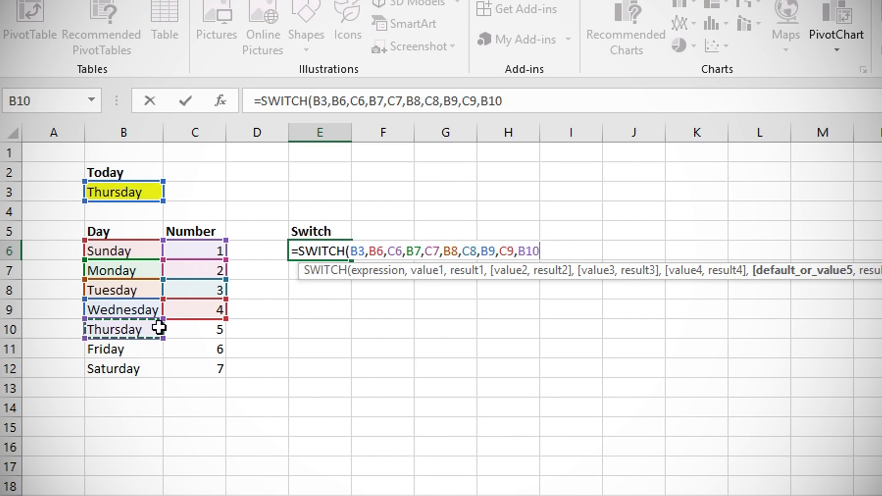
pyautogui.click(197, 329)
pyautogui.click(137, 349)
pyautogui.click(193, 349)
pyautogui.click(147, 368)
pyautogui.click(180, 368)
pyautogui.write(',')
pyautogui.press('BackSpace')
pyautogui.press('Return')
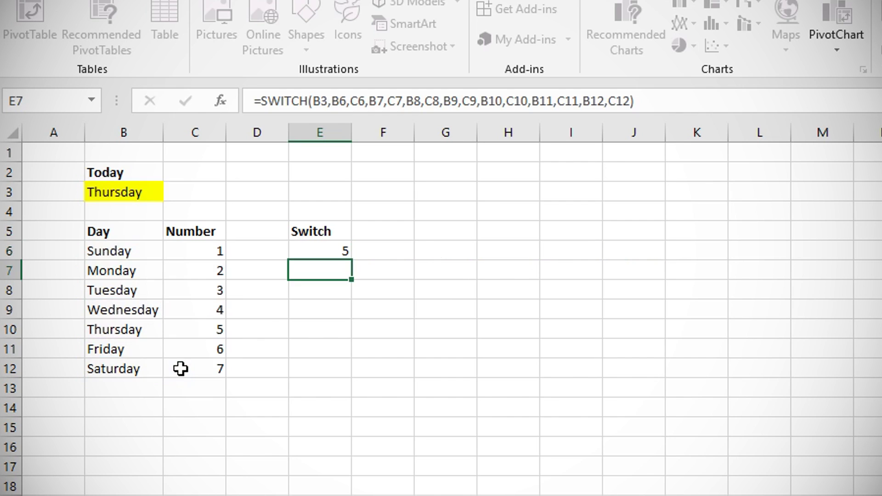
# Step: Change B3 to Monday, Saturday, then Friday, and select the state population table
pyautogui.click(138, 195)
pyautogui.write('Monday')
pyautogui.press('Return')
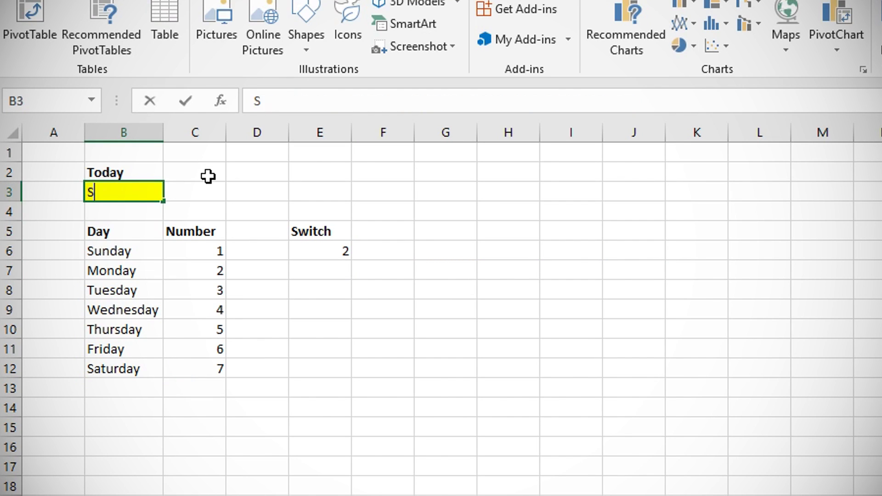
pyautogui.write('aturday')
pyautogui.press('Return')
pyautogui.press('Up')
pyautogui.write('Friday')
pyautogui.press('Return')
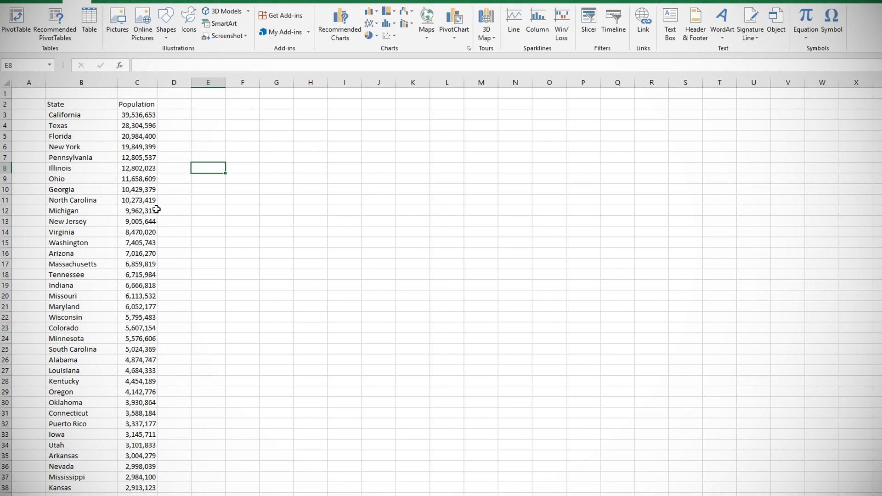
pyautogui.click(134, 166)
pyautogui.hotkey('ctrl', 'a')
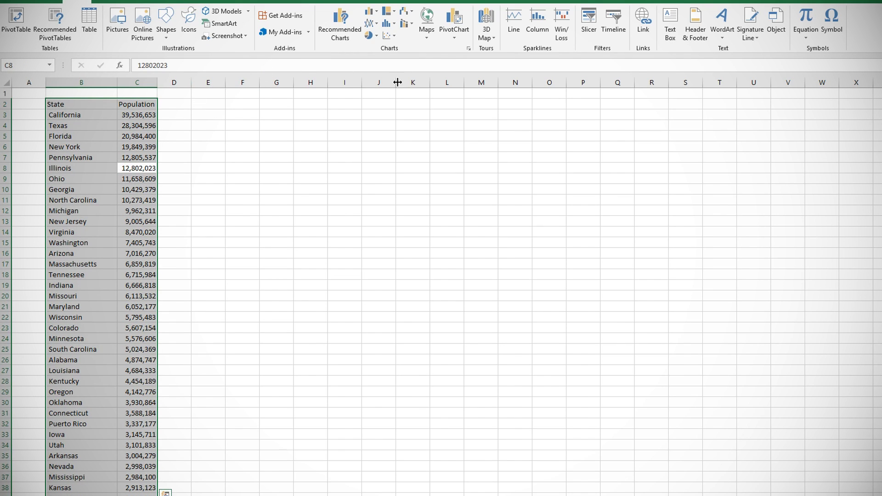
# Step: Insert a filled US map of state populations, positioned and enlarged to about E2:U33
pyautogui.click(427, 23)
pyautogui.click(432, 69)
pyautogui.moveTo(427, 229); pyautogui.dragTo(264, 124)
pyautogui.moveTo(475, 266); pyautogui.dragTo(766, 428)
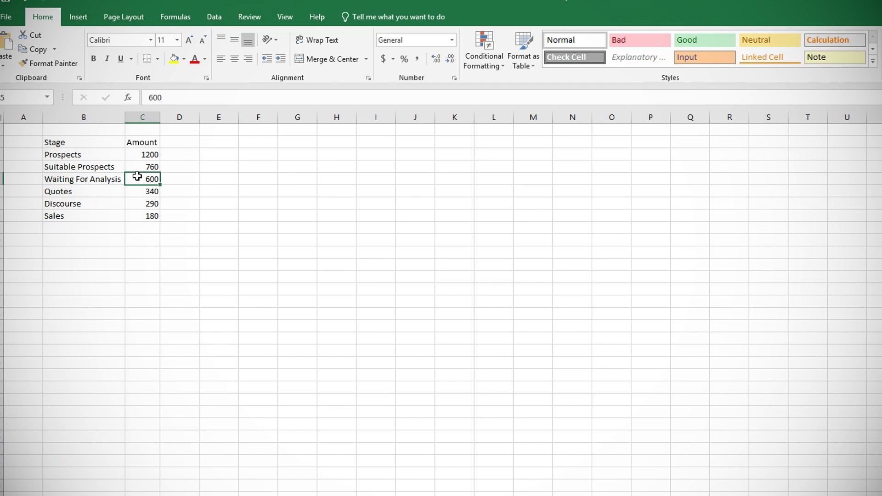
# Step: Insert a funnel chart of the Stage and Amount table, enlarged to about E2:S30
pyautogui.hotkey('ctrl', 'a')
pyautogui.click(82, 17)
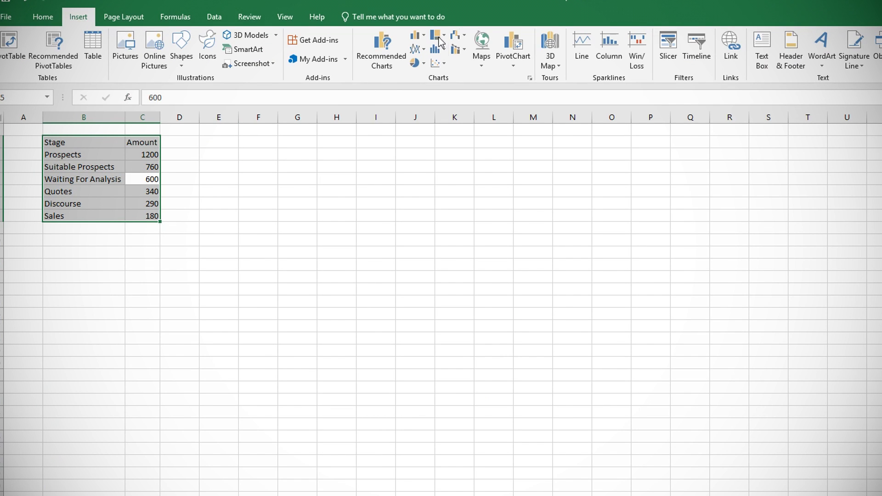
pyautogui.click(457, 36)
pyautogui.click(480, 126)
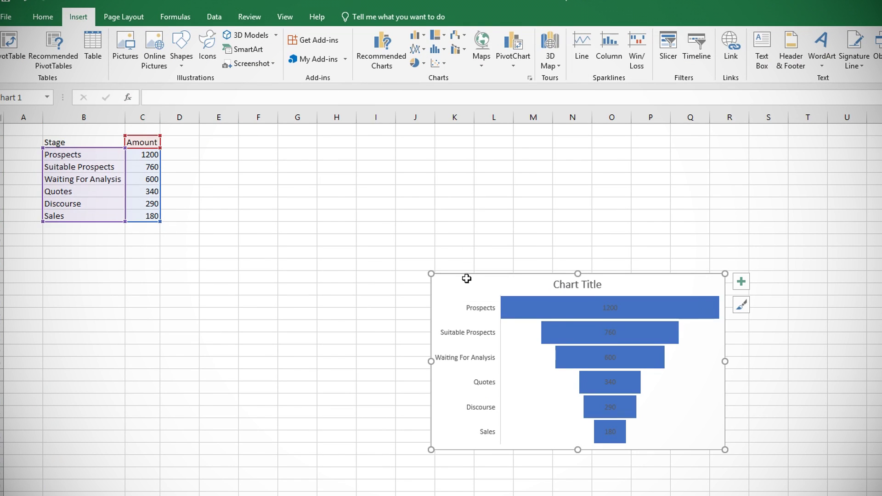
pyautogui.moveTo(503, 324); pyautogui.dragTo(782, 482)
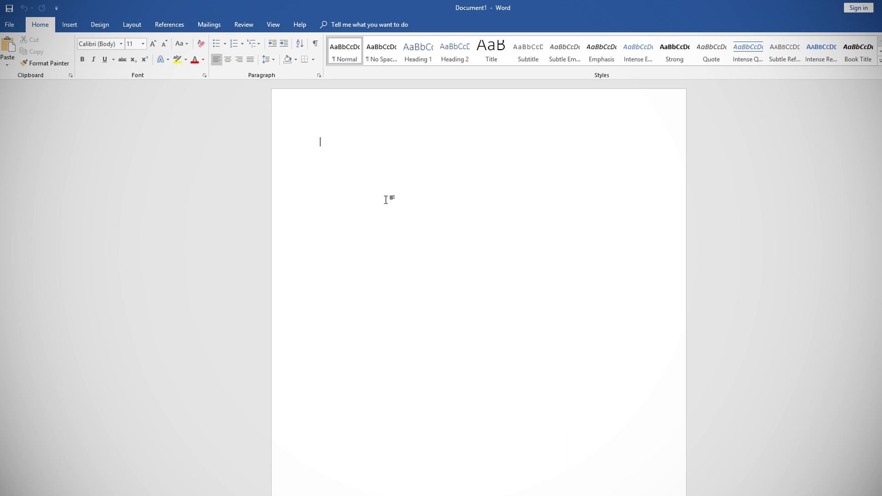
# Step: Type 'One big change with Office 2019', correcting the mistyped year
pyautogui.write('One big change with Office 301')
pyautogui.press('BackSpace')
pyautogui.press('BackSpace')
pyautogui.press('BackSpace')
pyautogui.write('2019')
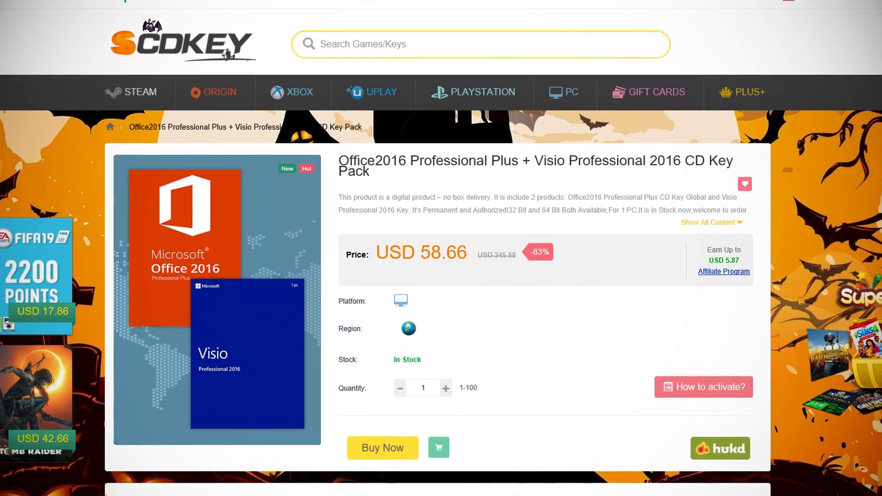
# Step: Scroll down to the Office2016 + Visio 2016 key pack's Product Description section
pyautogui.scroll(-3, 441, 249)
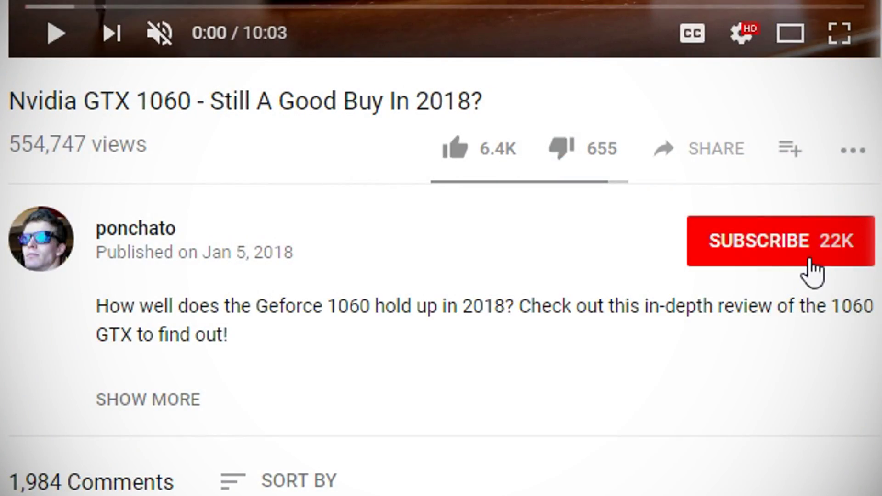
# Step: Subscribe to the GTX 1060 review video's channel and enable its bell notifications
pyautogui.click(810, 261)
pyautogui.click(866, 264)
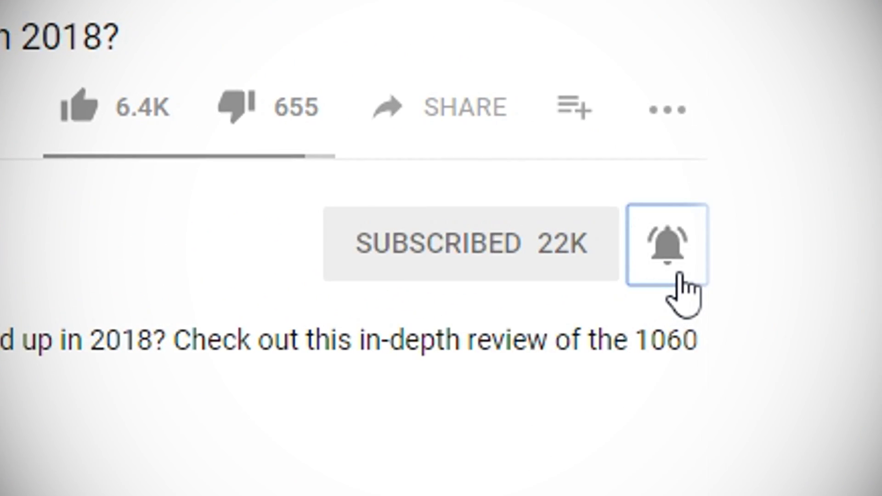